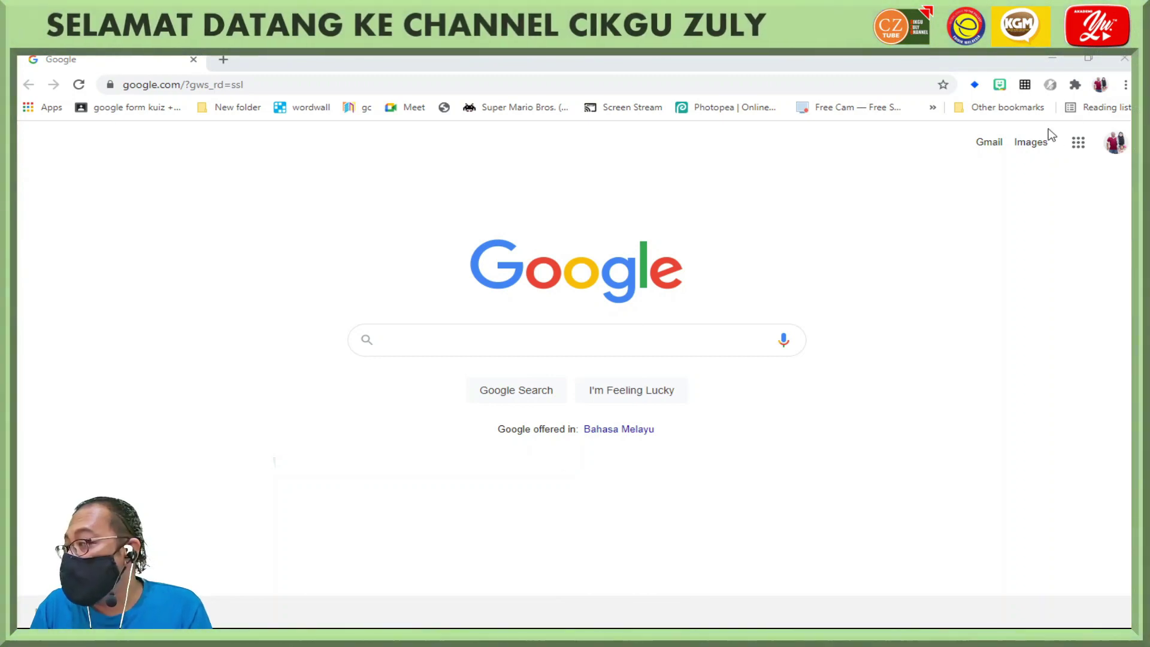
Step: Go to YouTube from the Google apps grid and choose Upload video from the Create menu
{"action": "left_click", "coordinate": [1078, 142]}
{"action": "left_click", "coordinate": [1011, 284]}
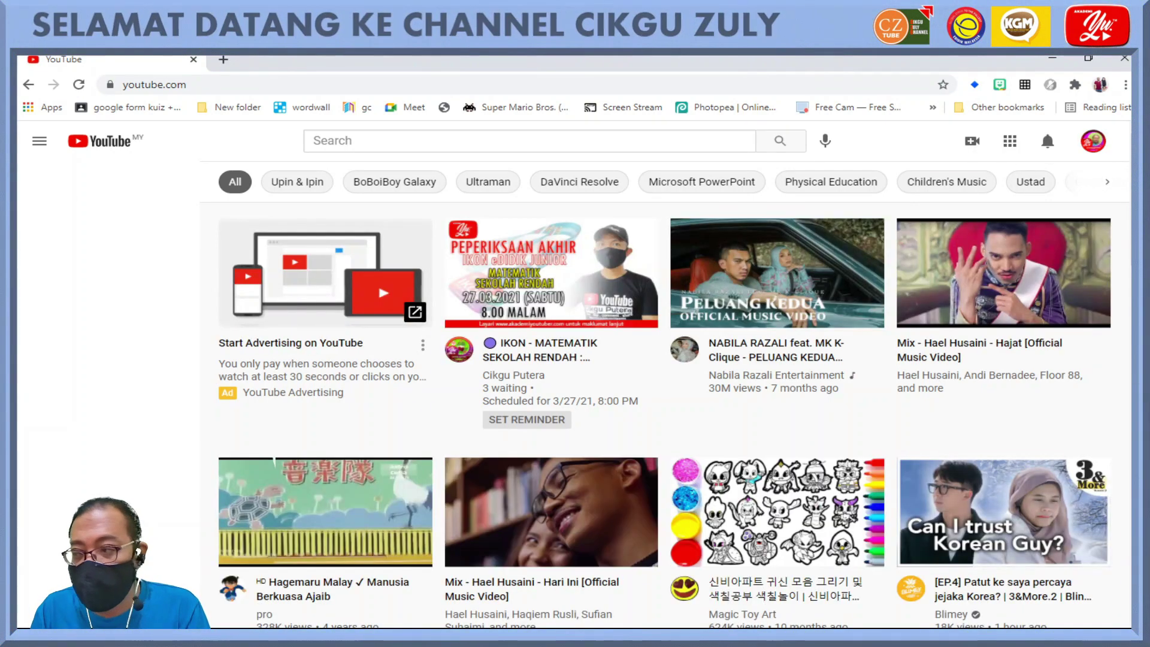
{"action": "left_click", "coordinate": [973, 142]}
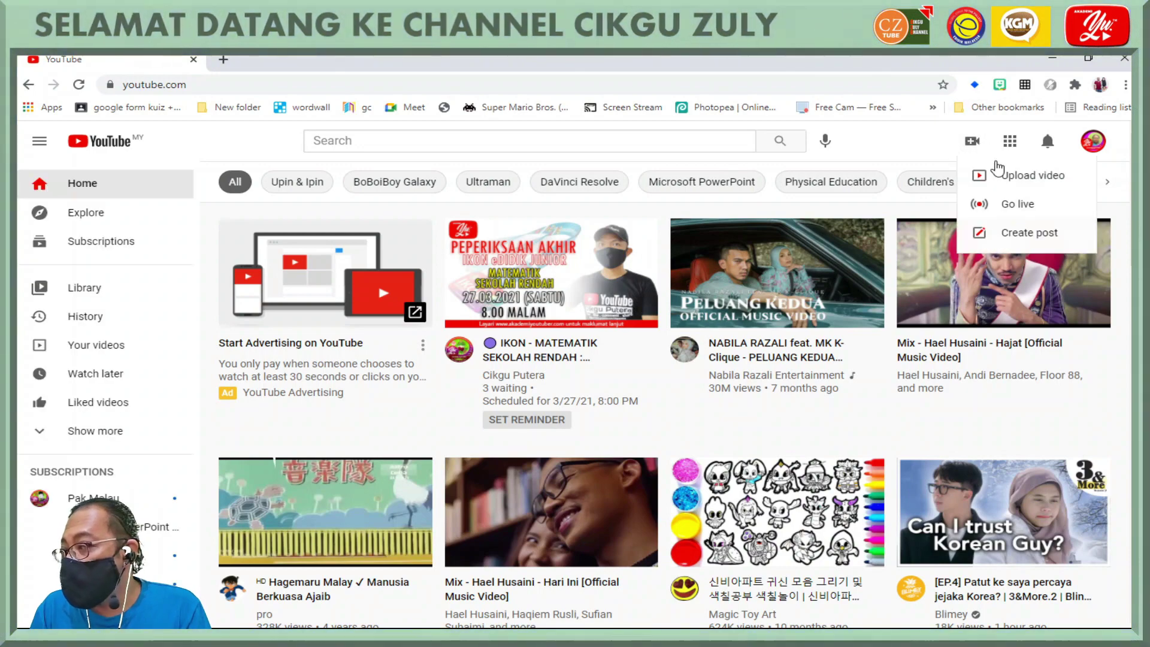
{"action": "left_click", "coordinate": [1013, 175]}
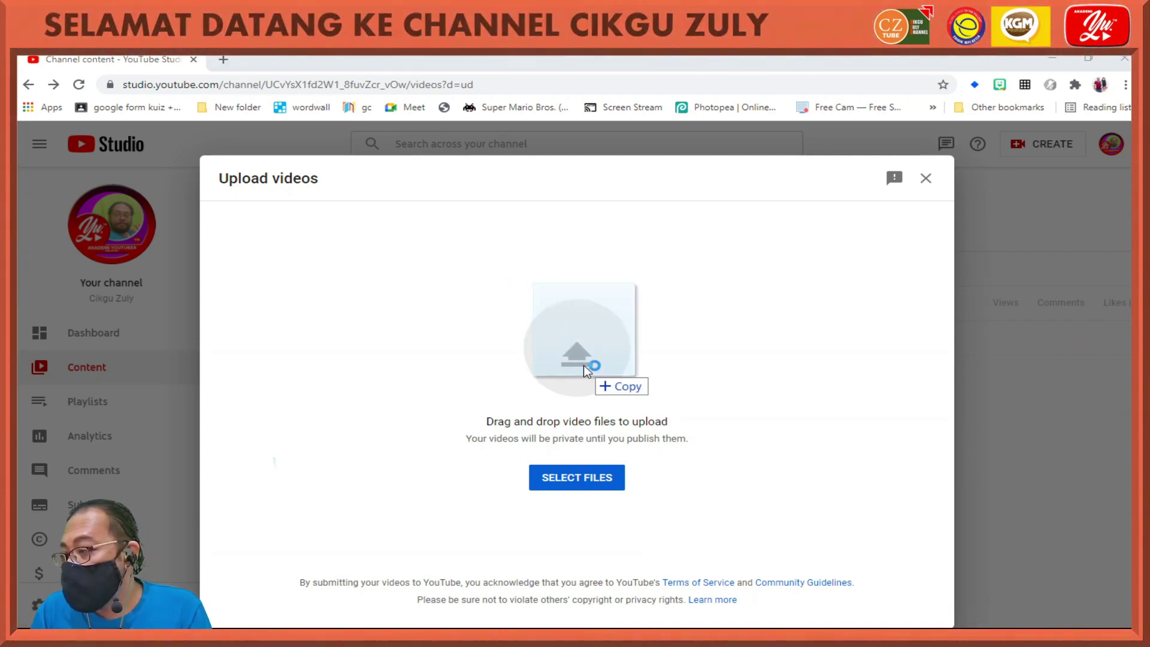
Step: Upload 'Awesome intro 7 EDITED.mp4' and set its audience to 'No, it's not made for kids'
{"action": "left_click_drag", "start_coordinate": [109, 387], "coordinate": [588, 377]}
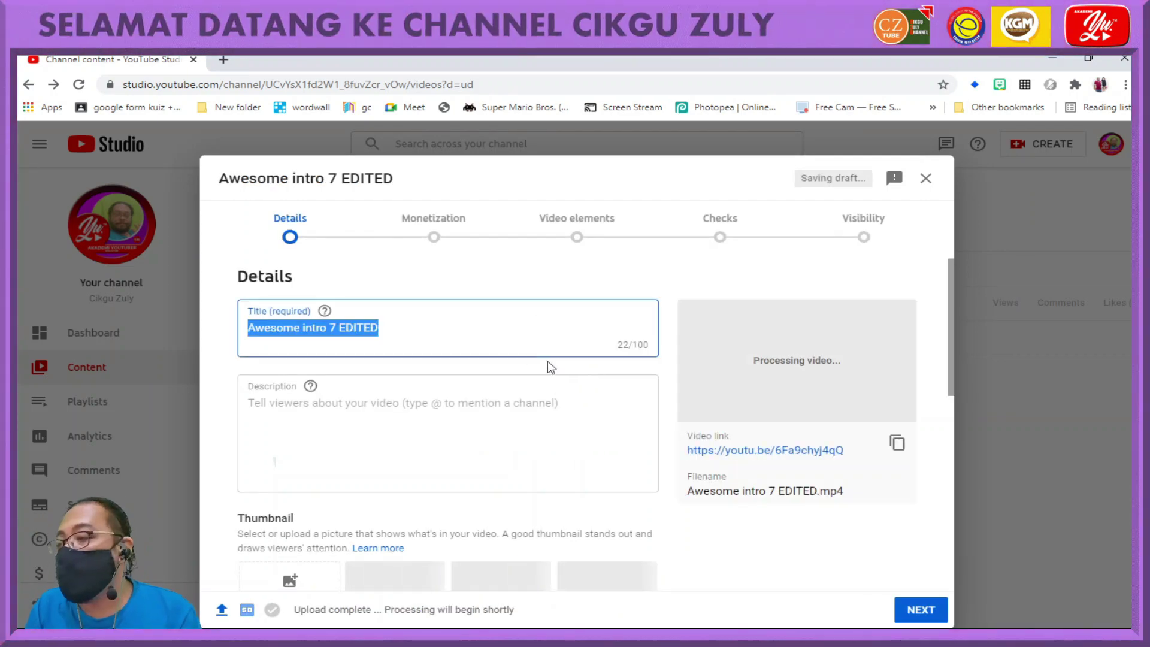
{"action": "left_click", "coordinate": [445, 415]}
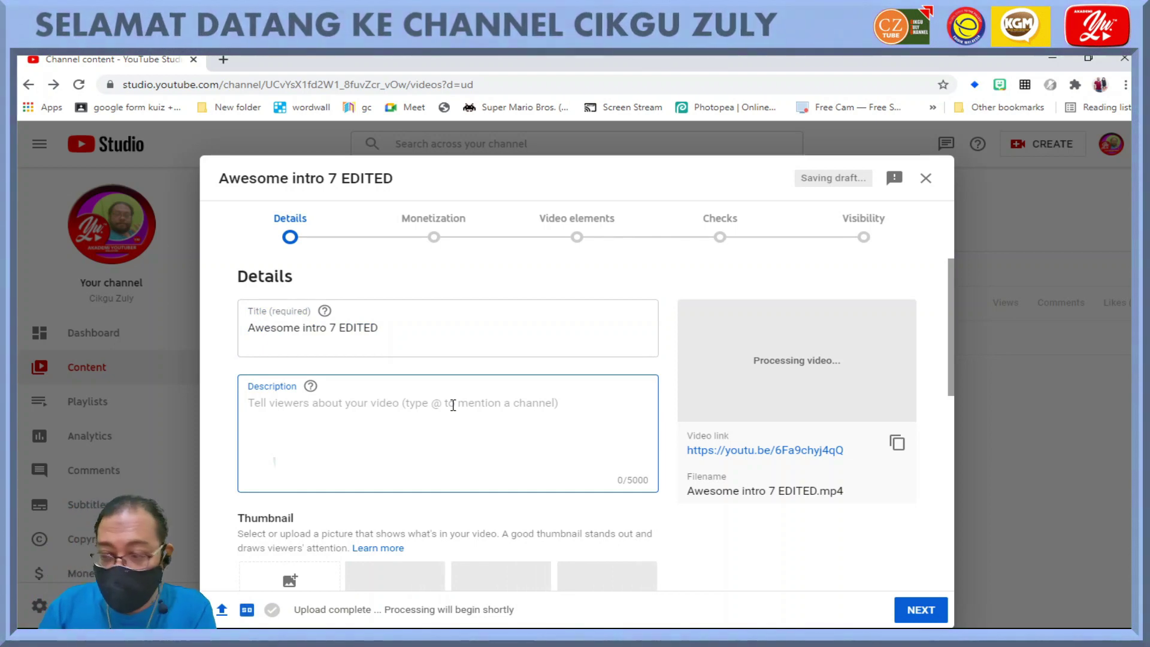
{"action": "scroll", "coordinate": [275, 461], "scroll_direction": "down", "scroll_amount": 4}
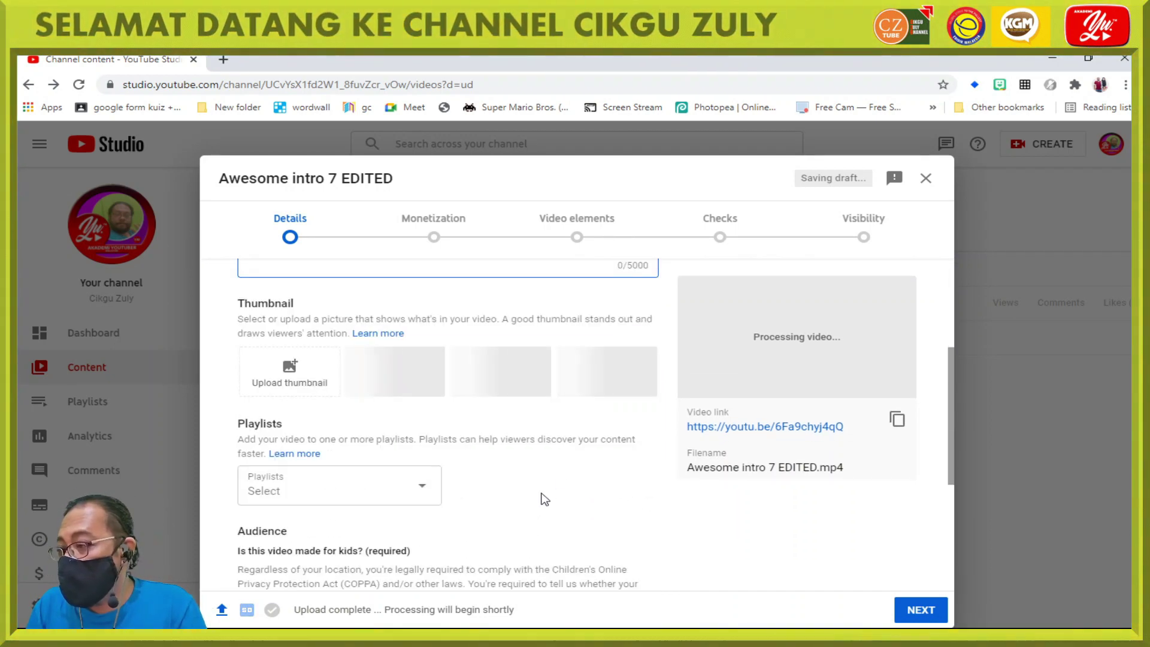
{"action": "scroll", "coordinate": [482, 401], "scroll_direction": "up", "scroll_amount": 3}
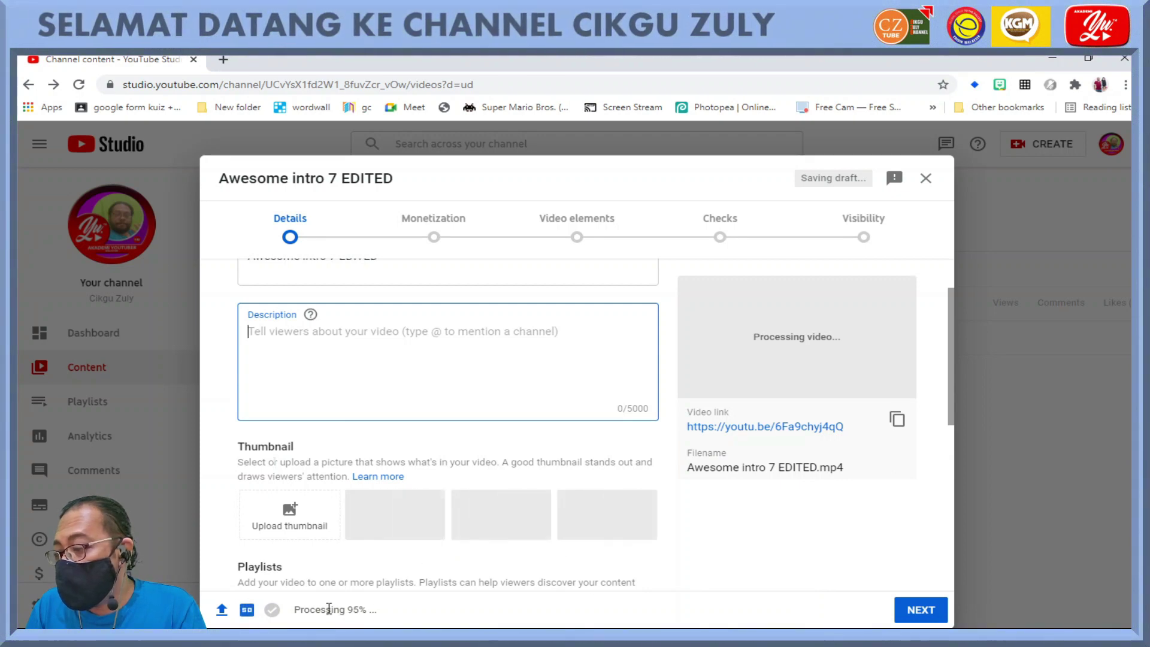
{"action": "left_click", "coordinate": [905, 605]}
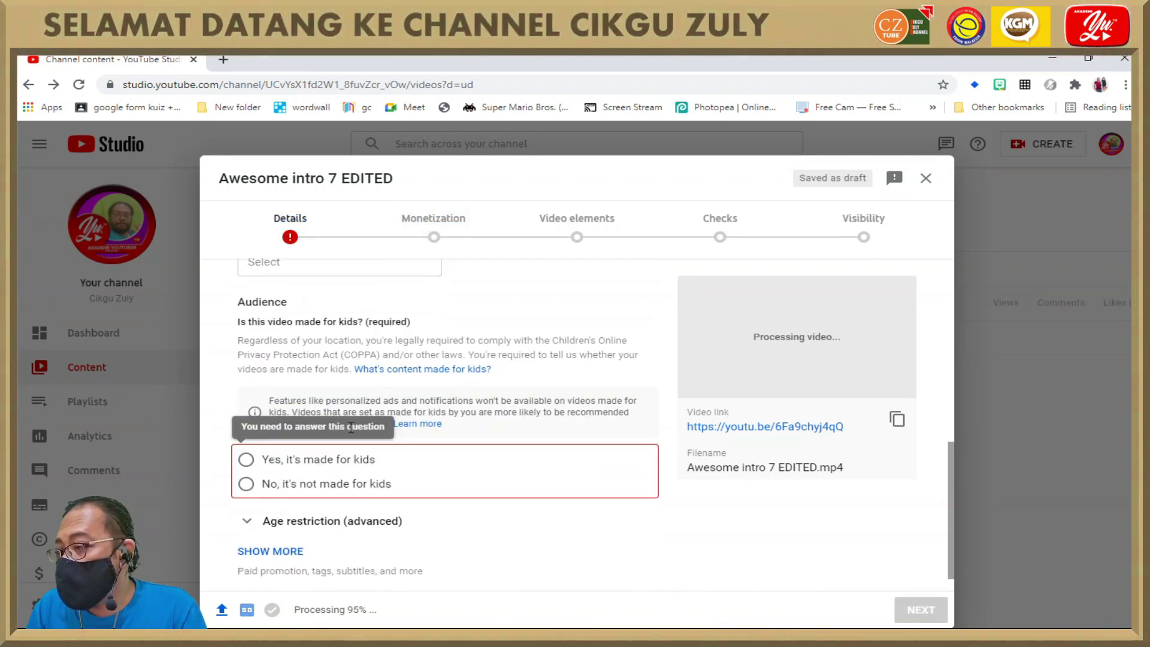
{"action": "left_click", "coordinate": [246, 483]}
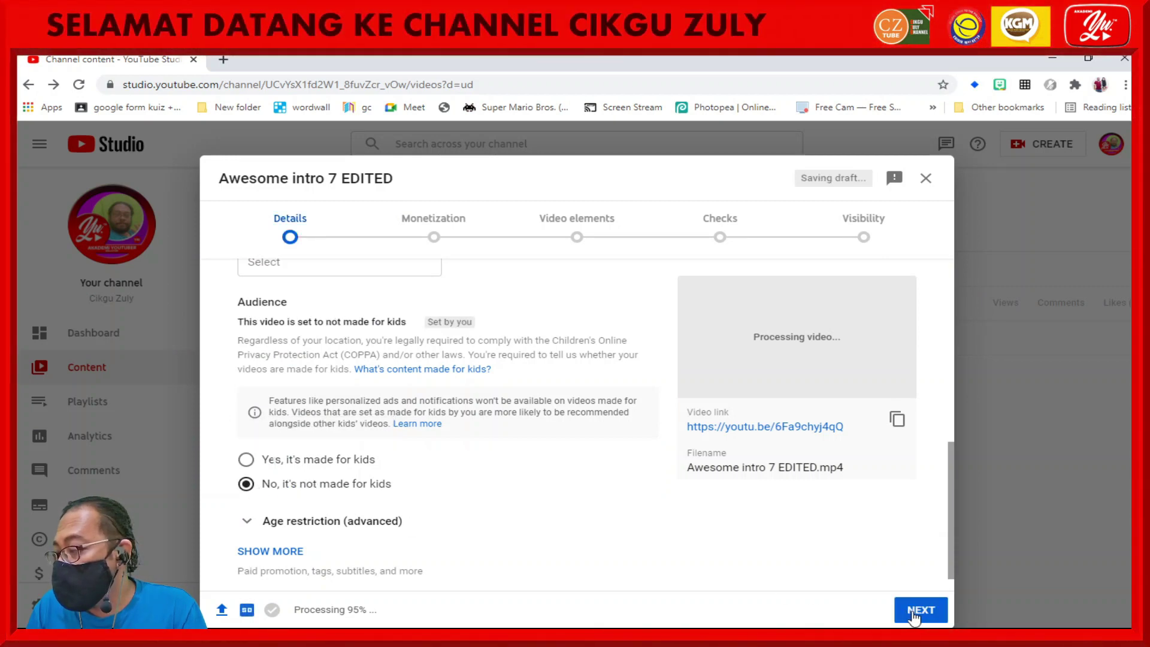
Step: Turn Monetization On and submit a Safe for ads rating with 'None of the above' ticked
{"action": "left_click", "coordinate": [393, 362]}
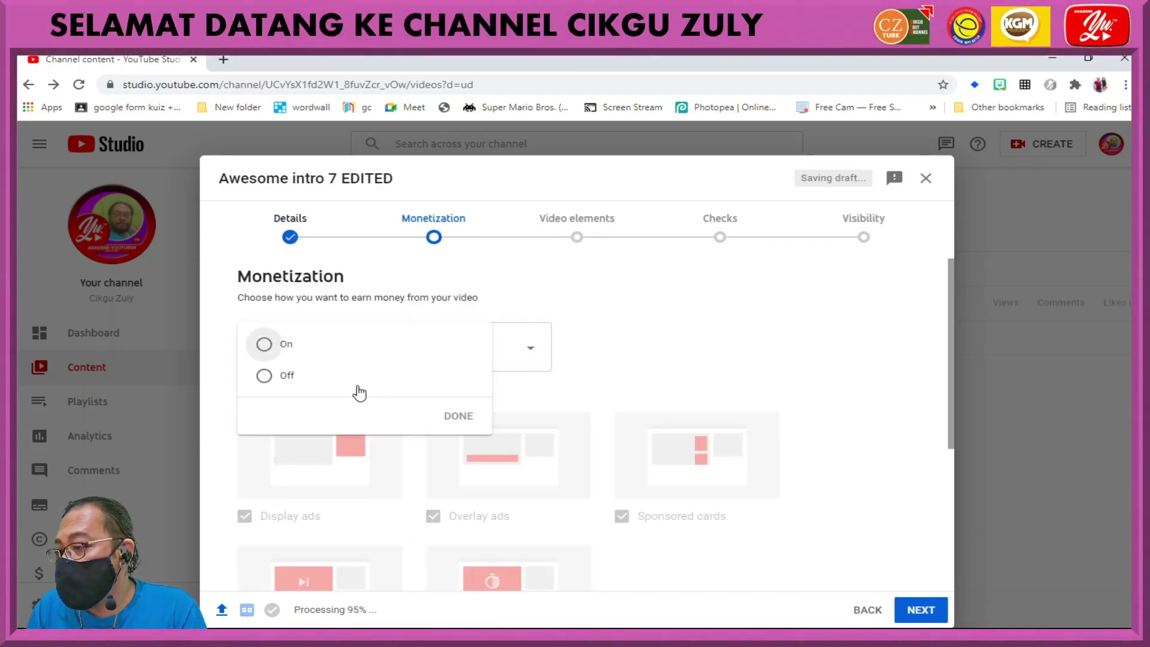
{"action": "left_click", "coordinate": [452, 419]}
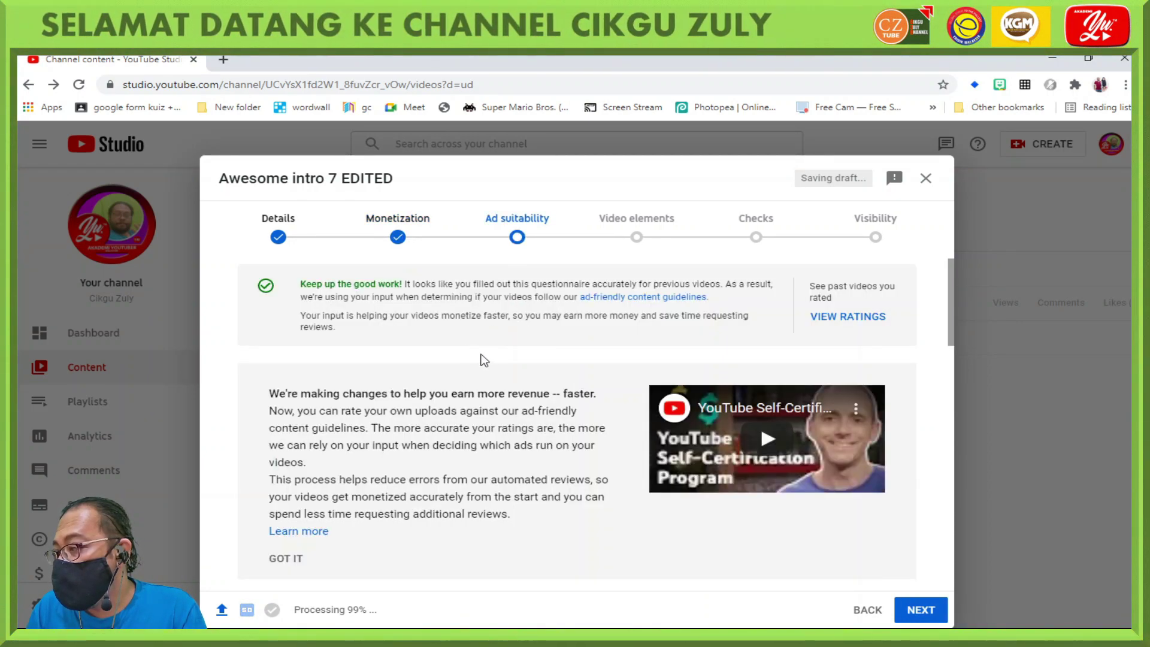
{"action": "scroll", "coordinate": [484, 368], "scroll_direction": "down", "scroll_amount": 2}
{"action": "scroll", "coordinate": [486, 383], "scroll_direction": "down", "scroll_amount": 4}
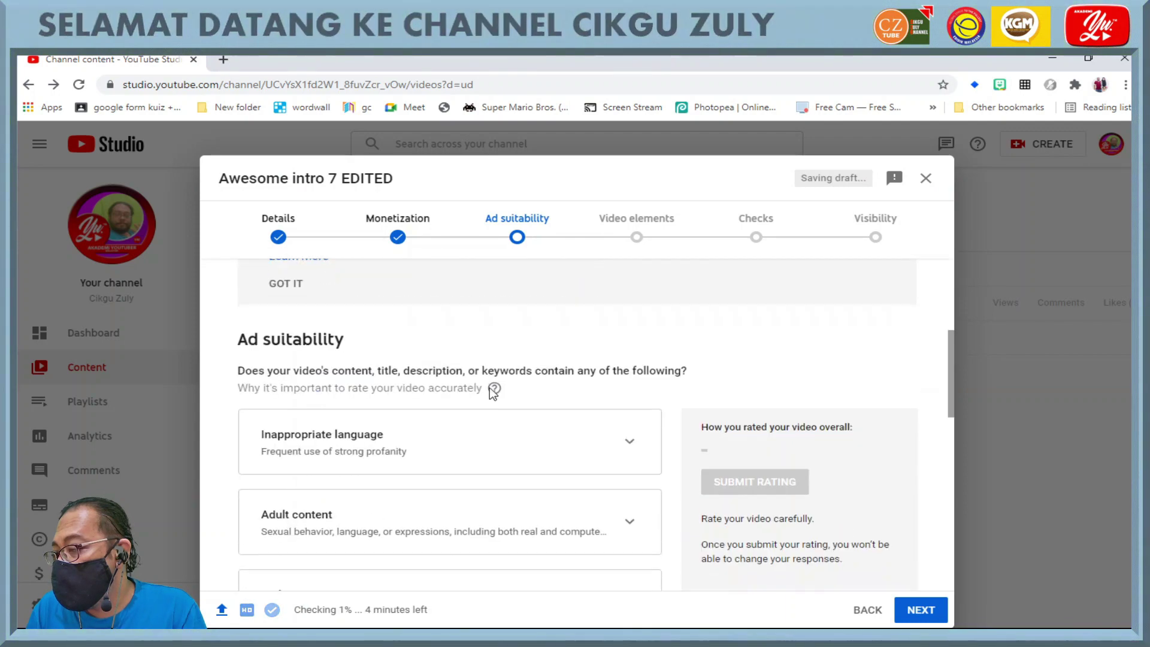
{"action": "scroll", "coordinate": [489, 395], "scroll_direction": "down", "scroll_amount": 4}
{"action": "scroll", "coordinate": [492, 432], "scroll_direction": "down", "scroll_amount": 5}
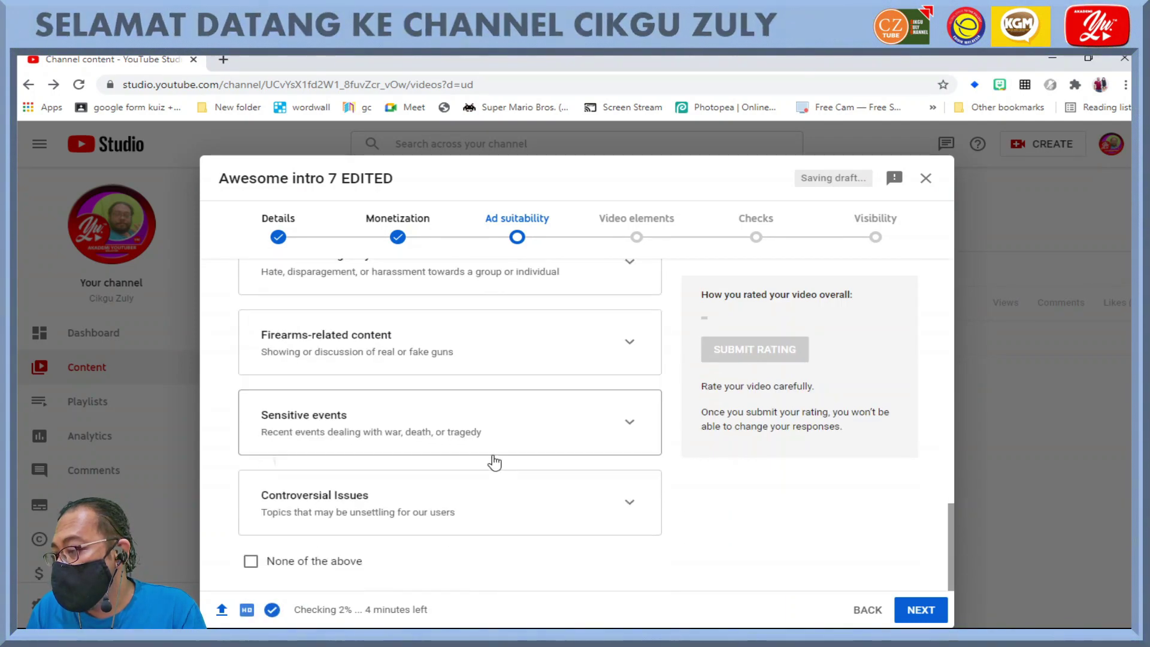
{"action": "left_click", "coordinate": [300, 567]}
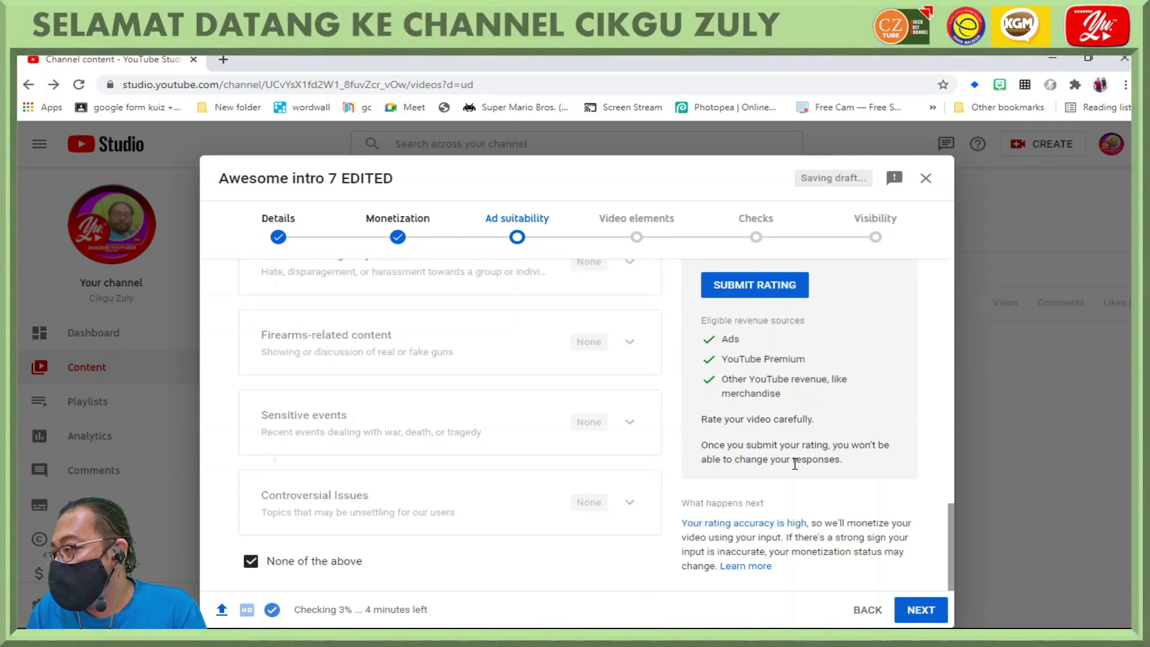
{"action": "scroll", "coordinate": [795, 465], "scroll_direction": "up", "scroll_amount": 1}
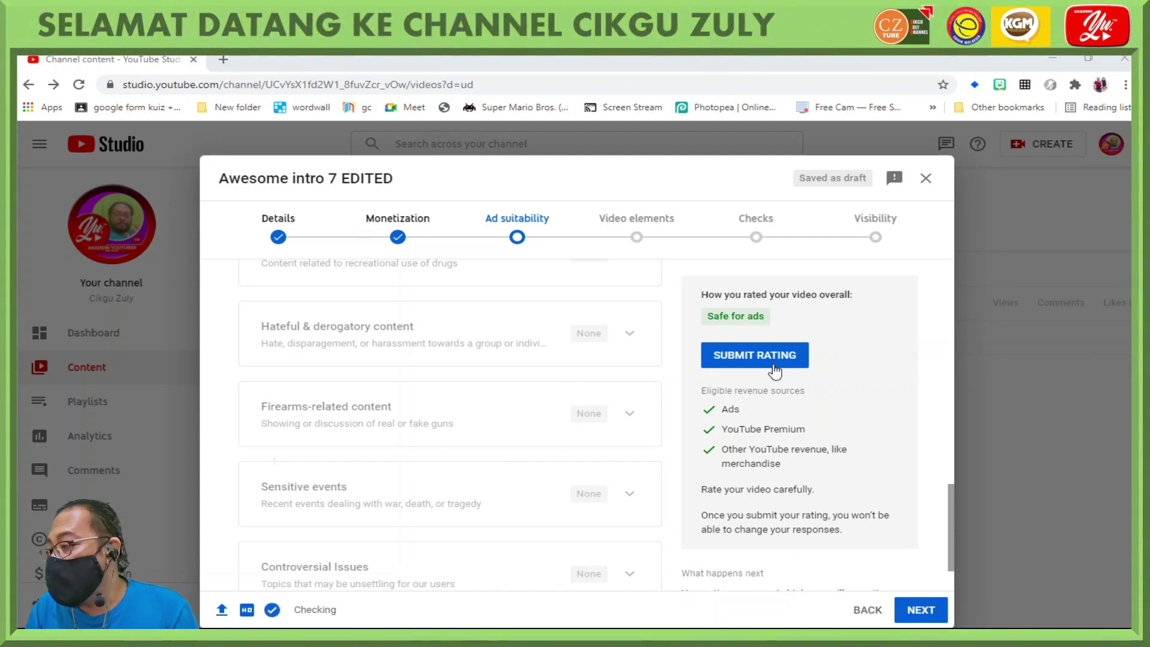
{"action": "left_click", "coordinate": [773, 365]}
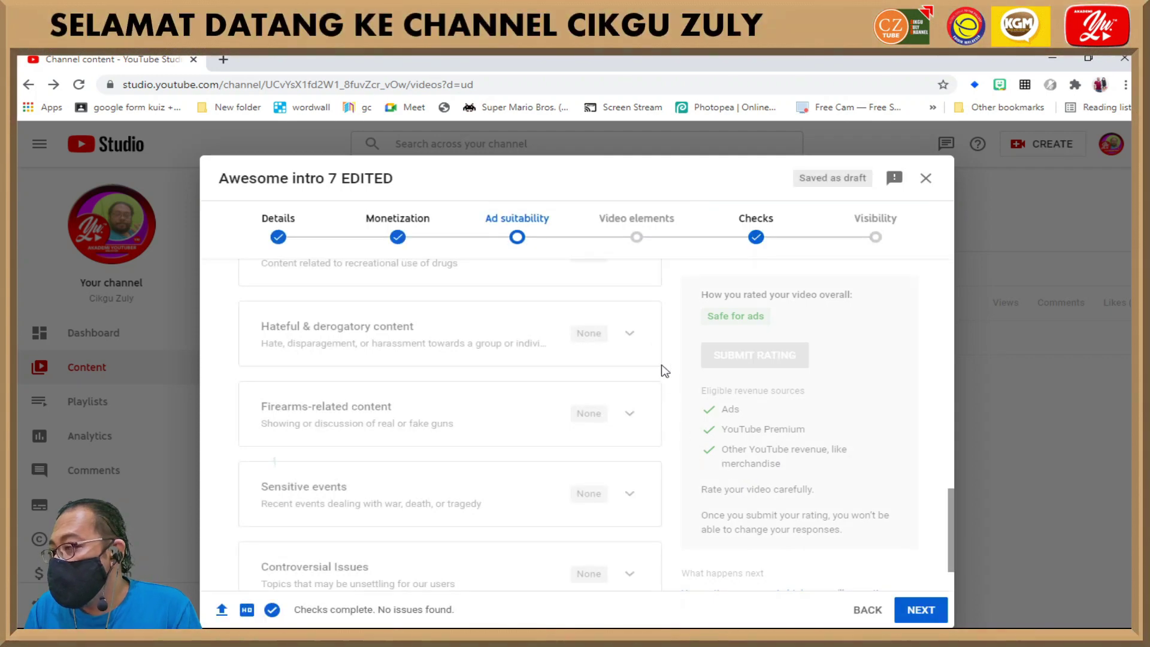
Step: Advance through Video elements to a clean Checks step, then close the upload to keep it as a draft
{"action": "left_click", "coordinate": [635, 255]}
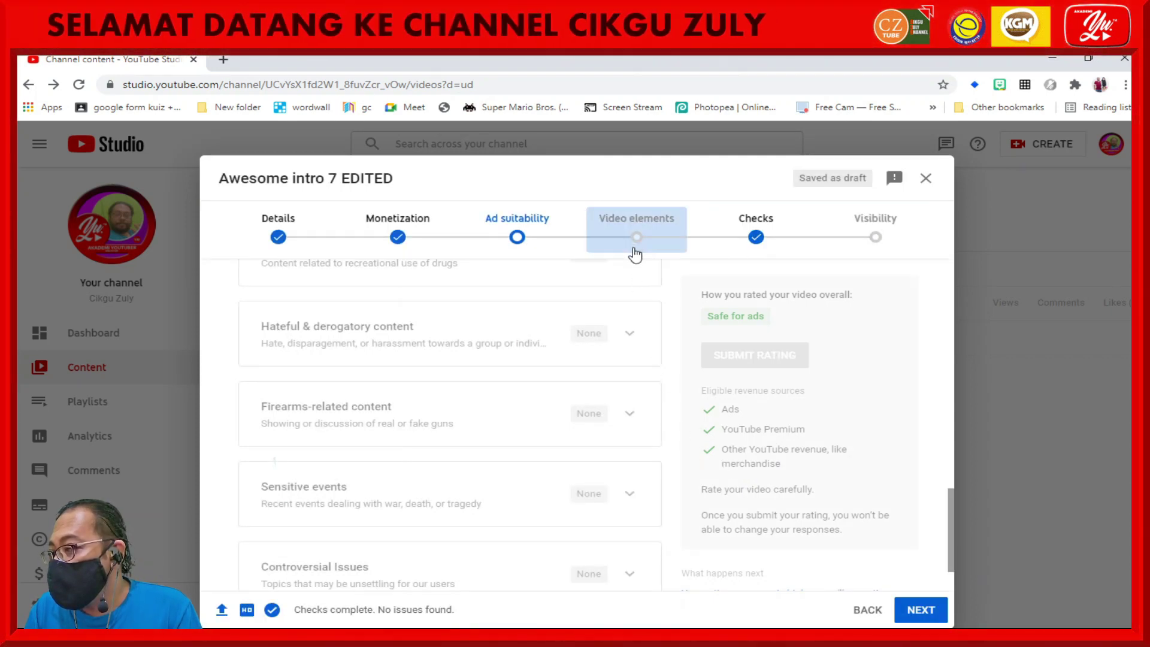
{"action": "left_click", "coordinate": [912, 611]}
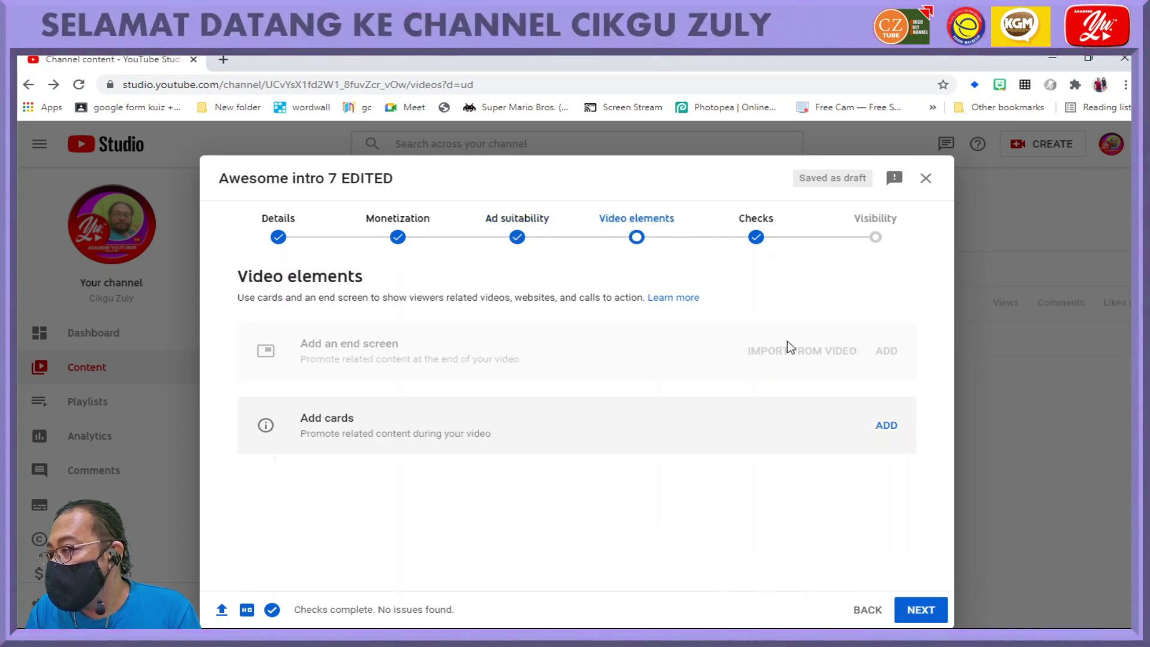
{"action": "left_click", "coordinate": [751, 239]}
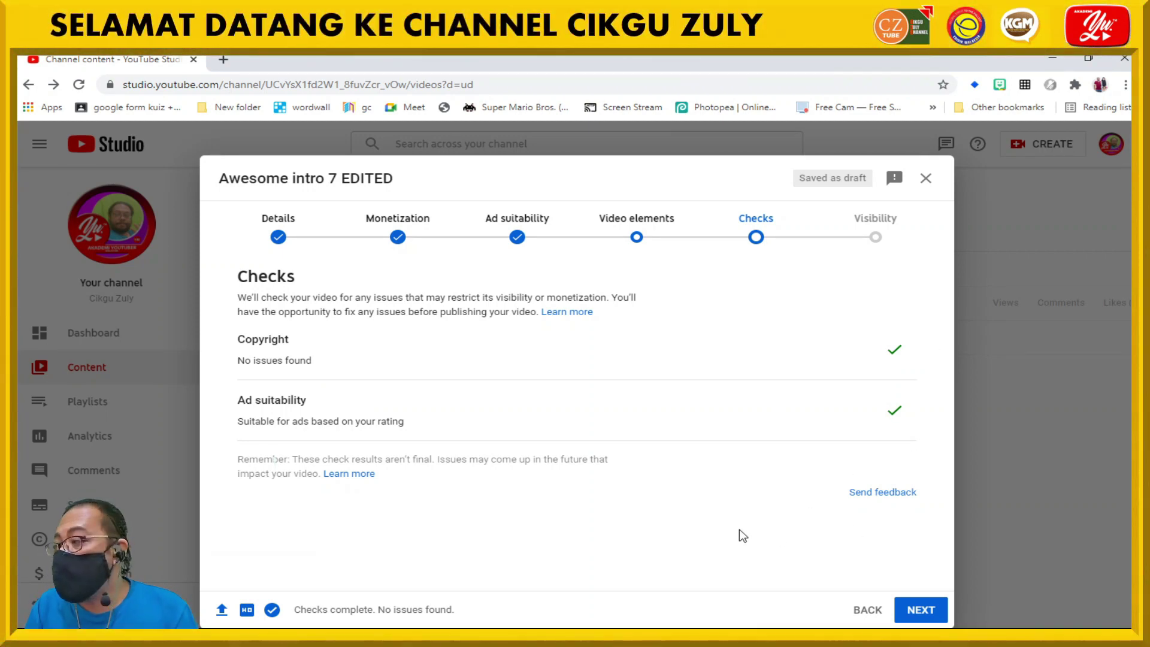
{"action": "left_click", "coordinate": [926, 179]}
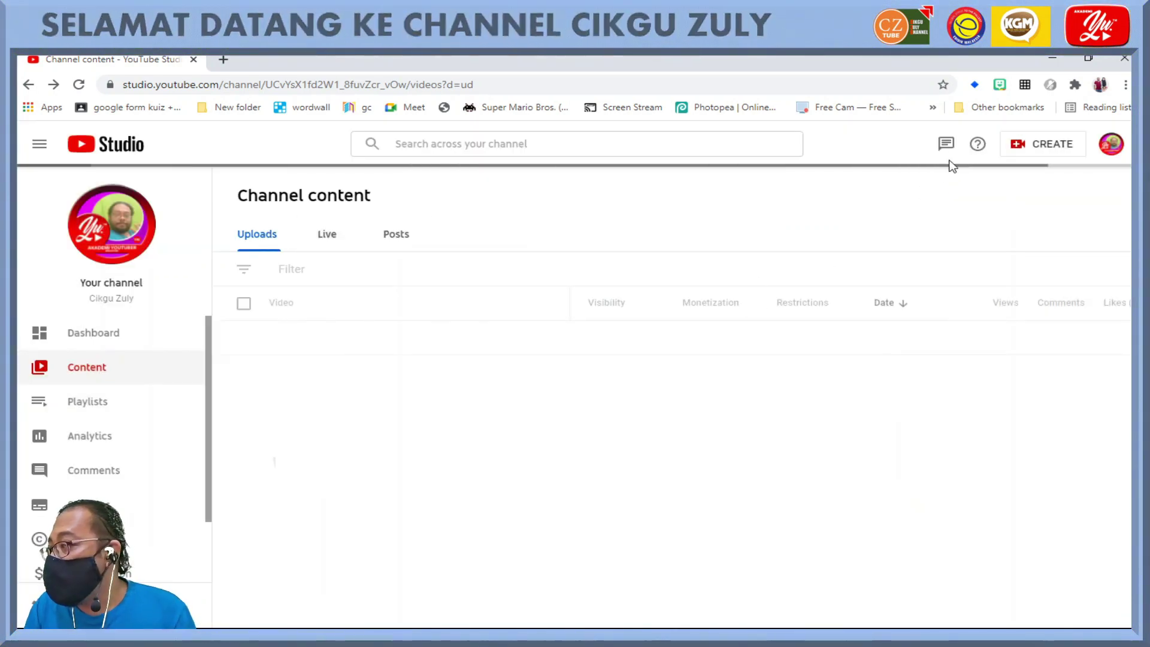
Step: Start another upload from the Create menu and drop in 'Awesome intro 8.mp4'
{"action": "left_click", "coordinate": [1037, 146]}
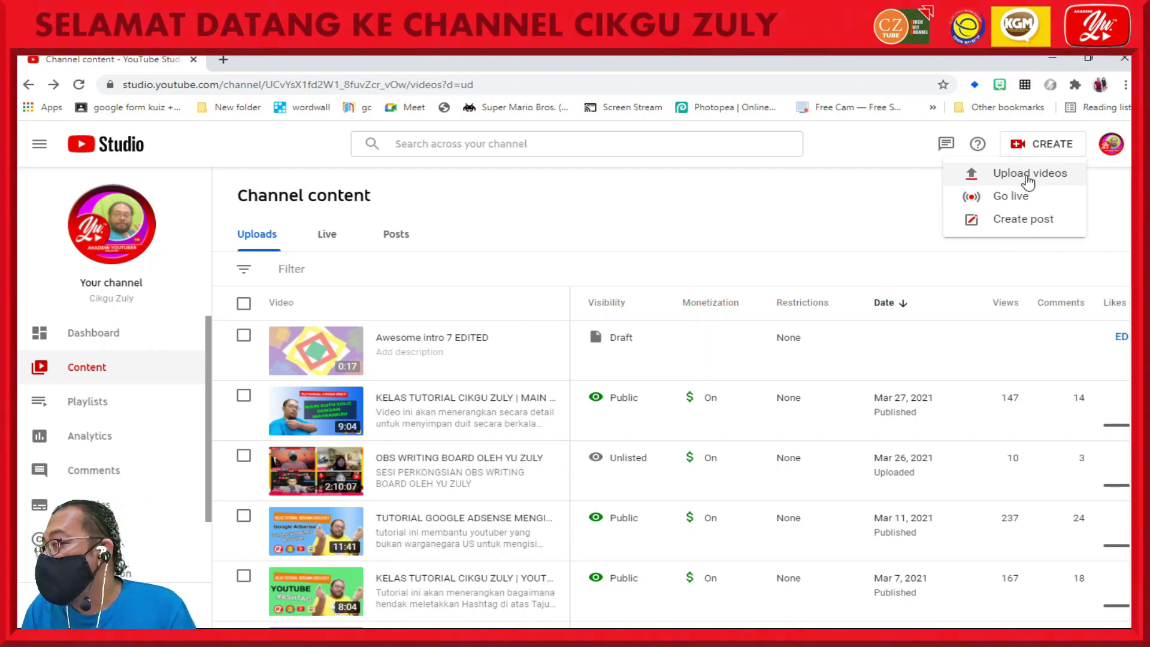
{"action": "left_click", "coordinate": [1029, 175]}
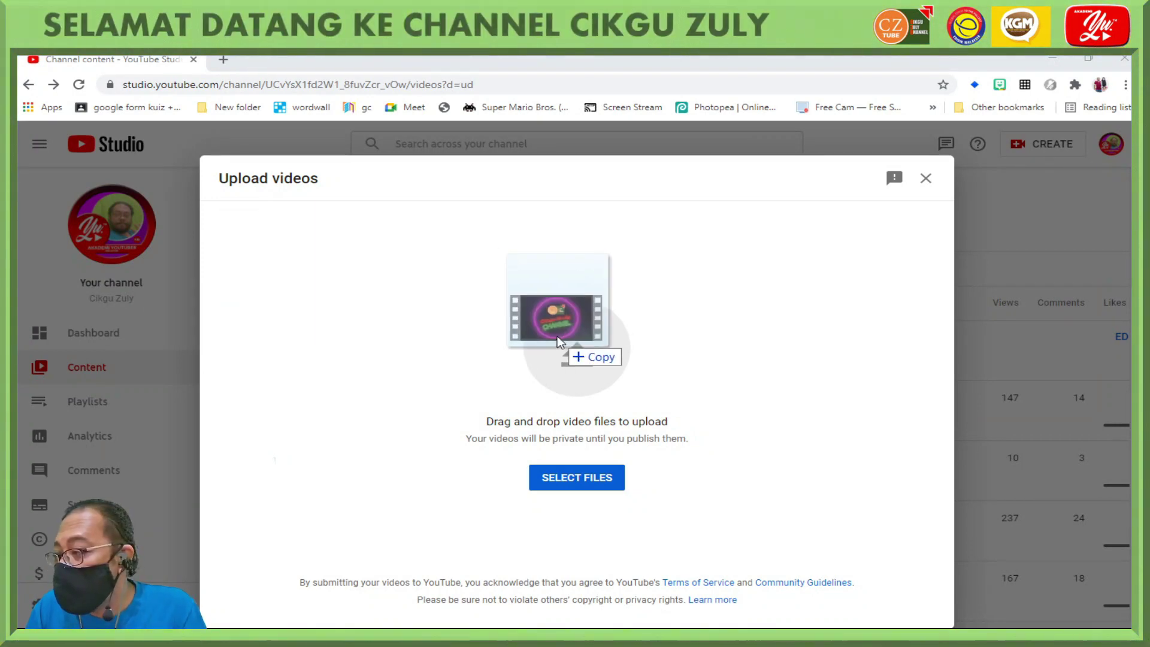
{"action": "left_click_drag", "start_coordinate": [308, 244], "coordinate": [581, 360]}
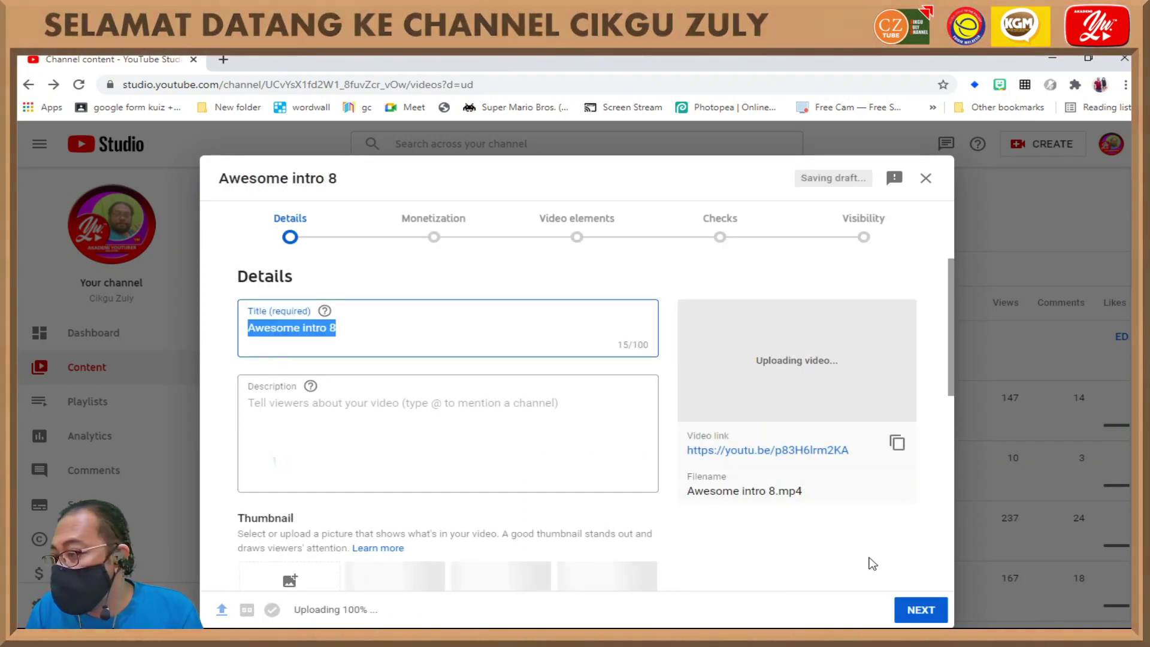
Step: Mark Awesome intro 8 as not made for kids and continue to Monetization
{"action": "left_click", "coordinate": [915, 609]}
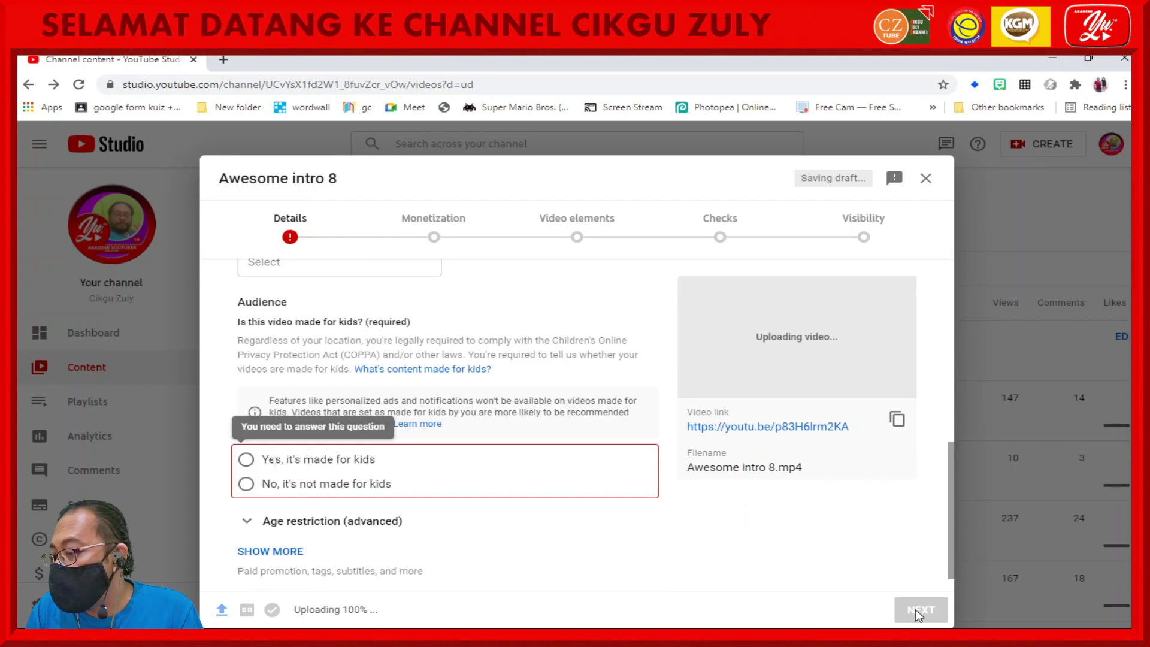
{"action": "left_click", "coordinate": [368, 487]}
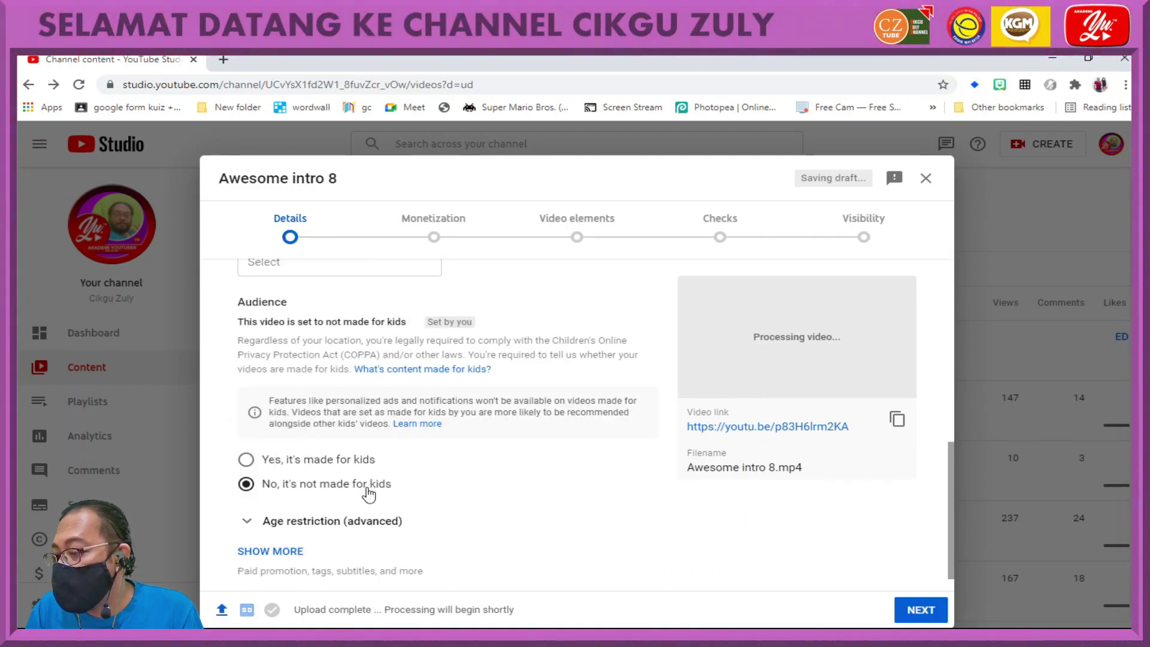
{"action": "left_click", "coordinate": [921, 612]}
Step: Set Monetization On, submit a Safe for ads rating with 'None of the above', and reach Video elements
{"action": "left_click", "coordinate": [438, 357]}
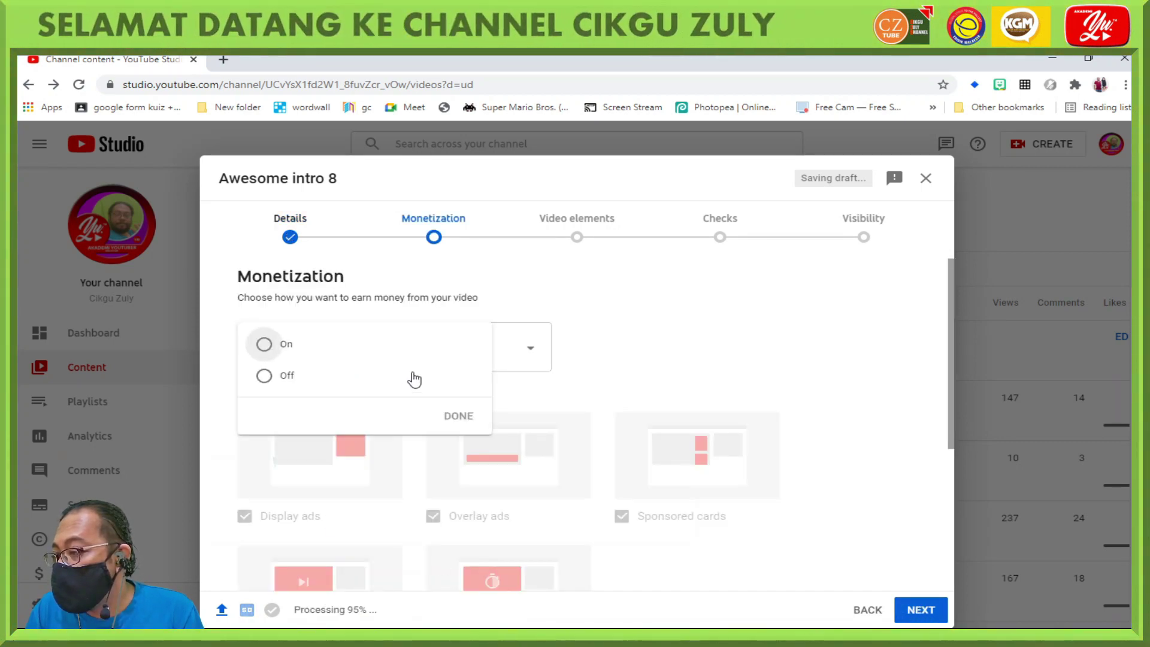
{"action": "left_click", "coordinate": [462, 416]}
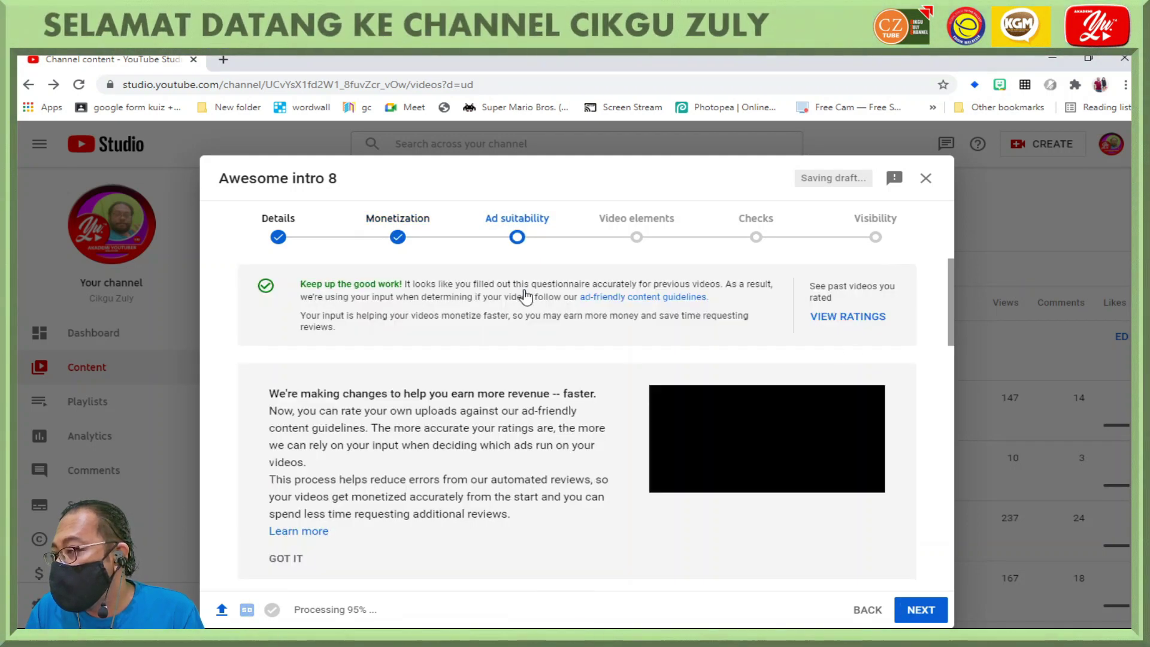
{"action": "scroll", "coordinate": [449, 593], "scroll_direction": "down", "scroll_amount": 10}
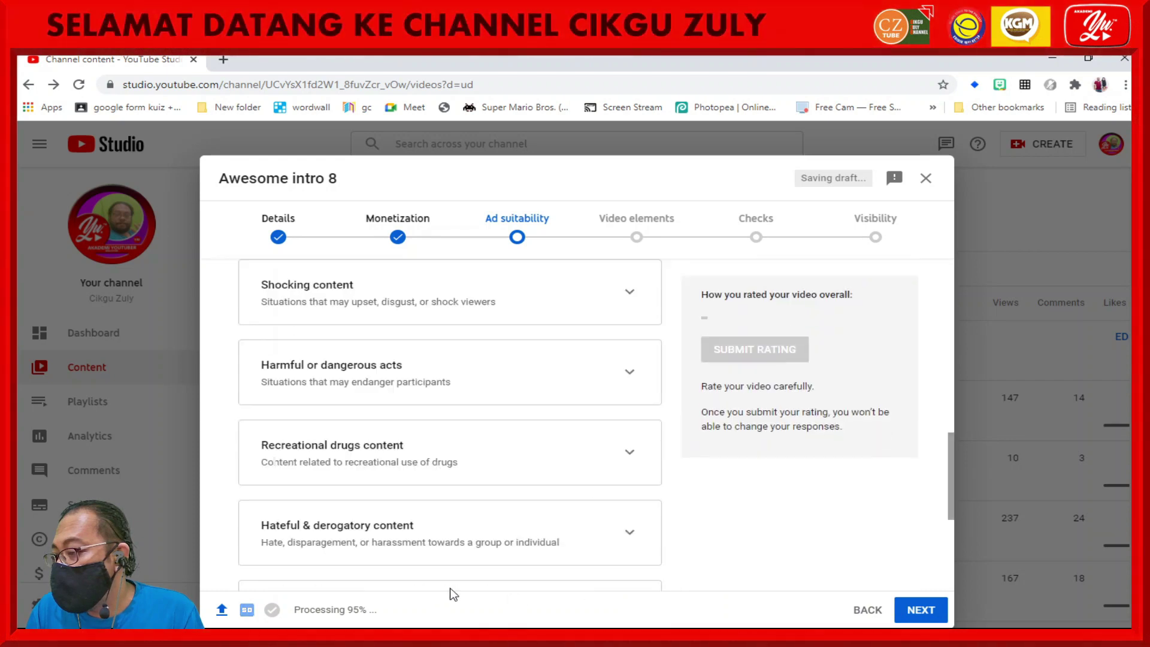
{"action": "scroll", "coordinate": [334, 565], "scroll_direction": "down", "scroll_amount": 5}
{"action": "left_click", "coordinate": [251, 563]}
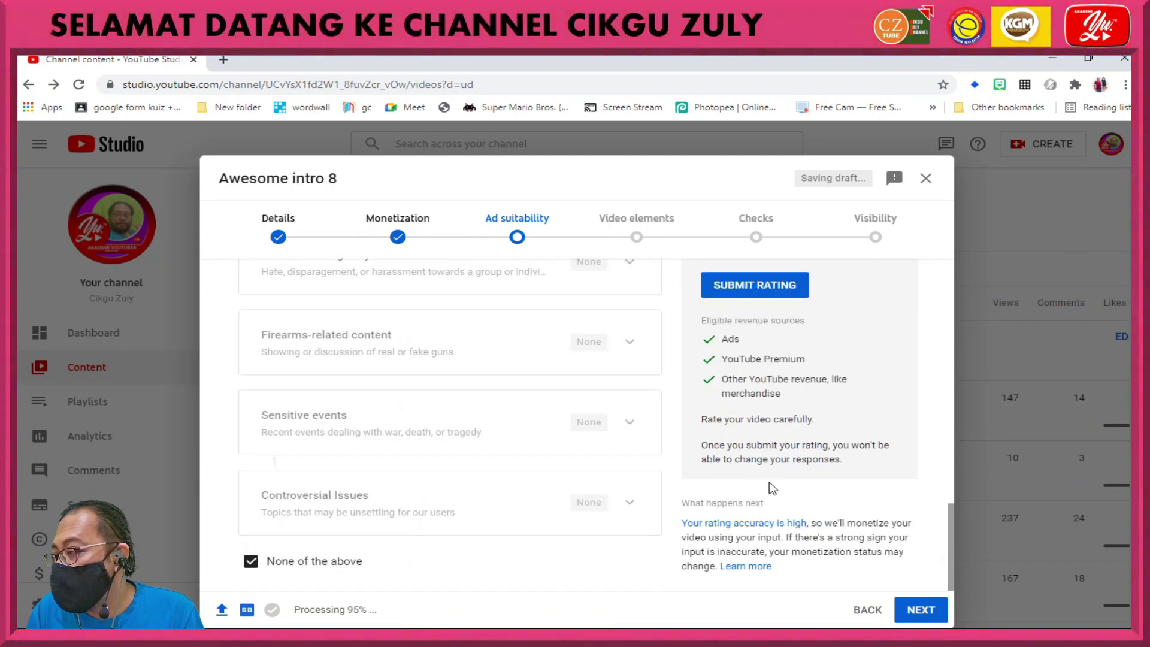
{"action": "scroll", "coordinate": [770, 482], "scroll_direction": "up", "scroll_amount": 1}
{"action": "left_click", "coordinate": [765, 368]}
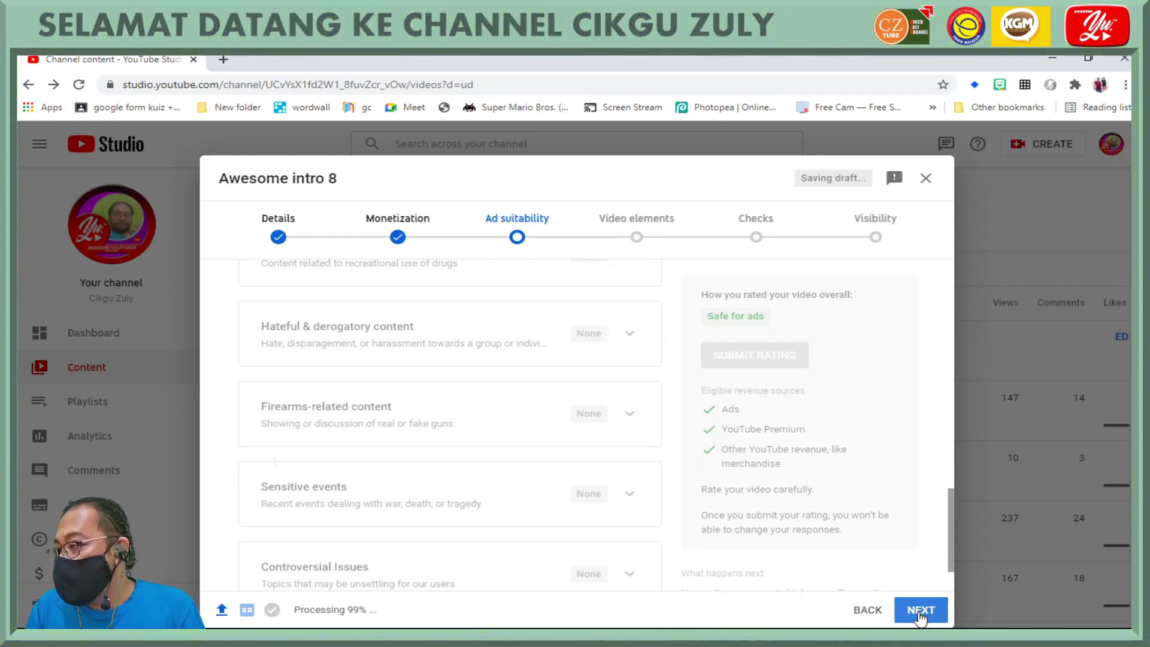
{"action": "left_click", "coordinate": [921, 612]}
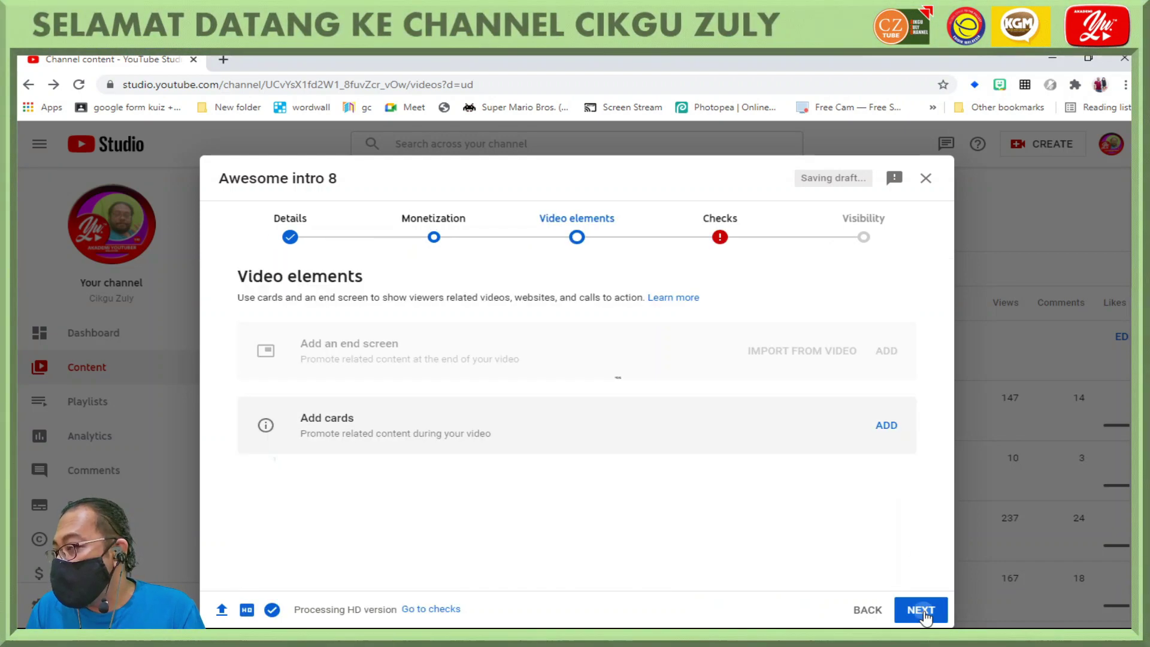
Step: Continue to Checks and open the details of the 'Can't Feel My Face' copyright claim
{"action": "left_click", "coordinate": [923, 611]}
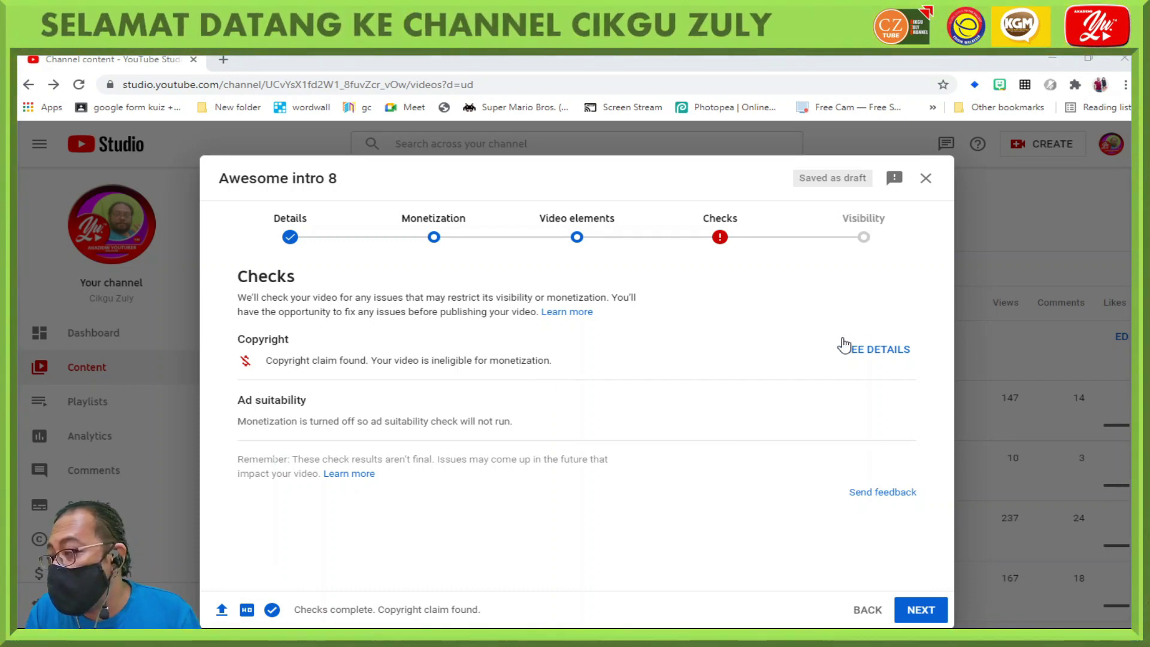
{"action": "left_click", "coordinate": [877, 351]}
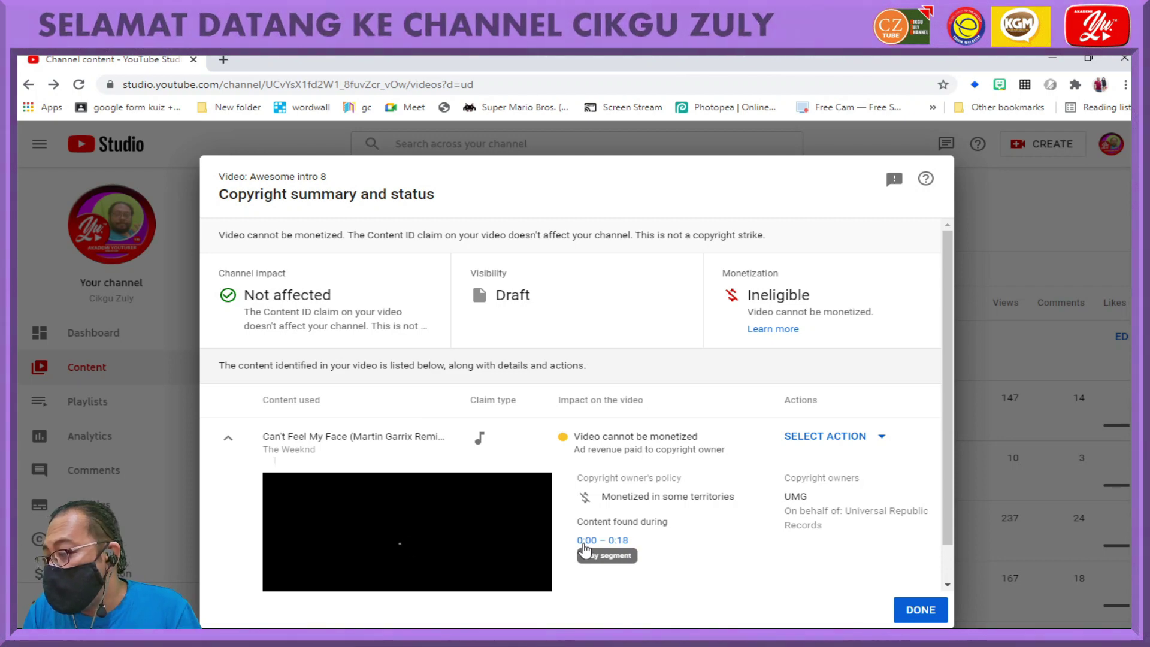
Step: Mute only the claimed song in the 0:00–0:18 segment and return to Checks
{"action": "left_click", "coordinate": [585, 542]}
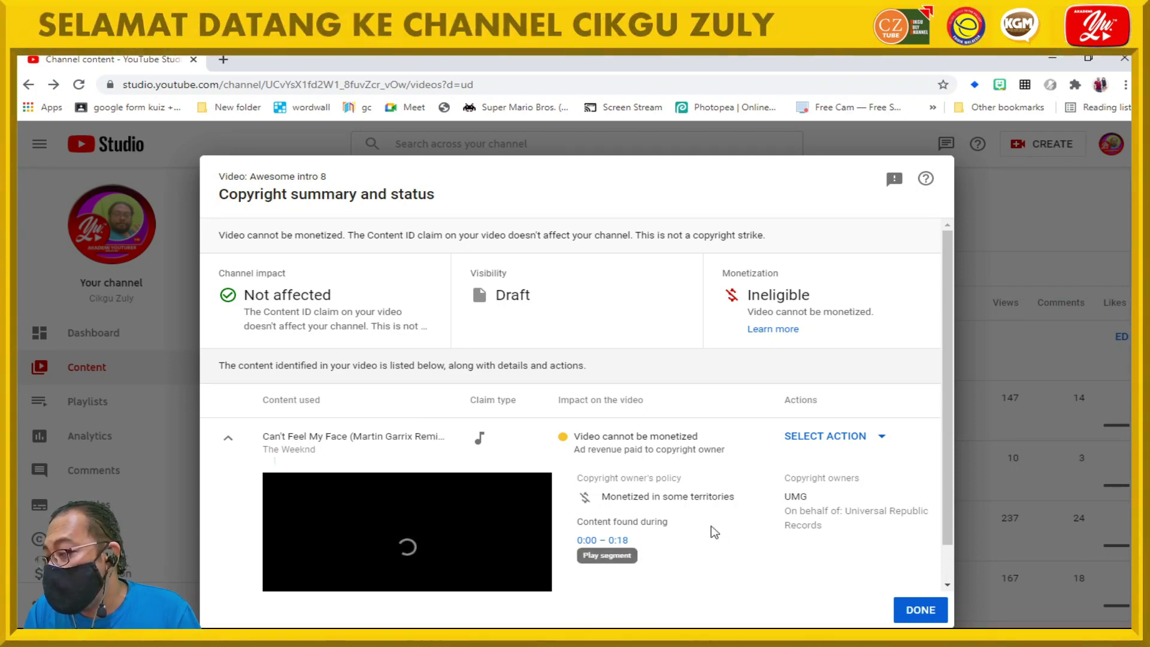
{"action": "left_click", "coordinate": [874, 444]}
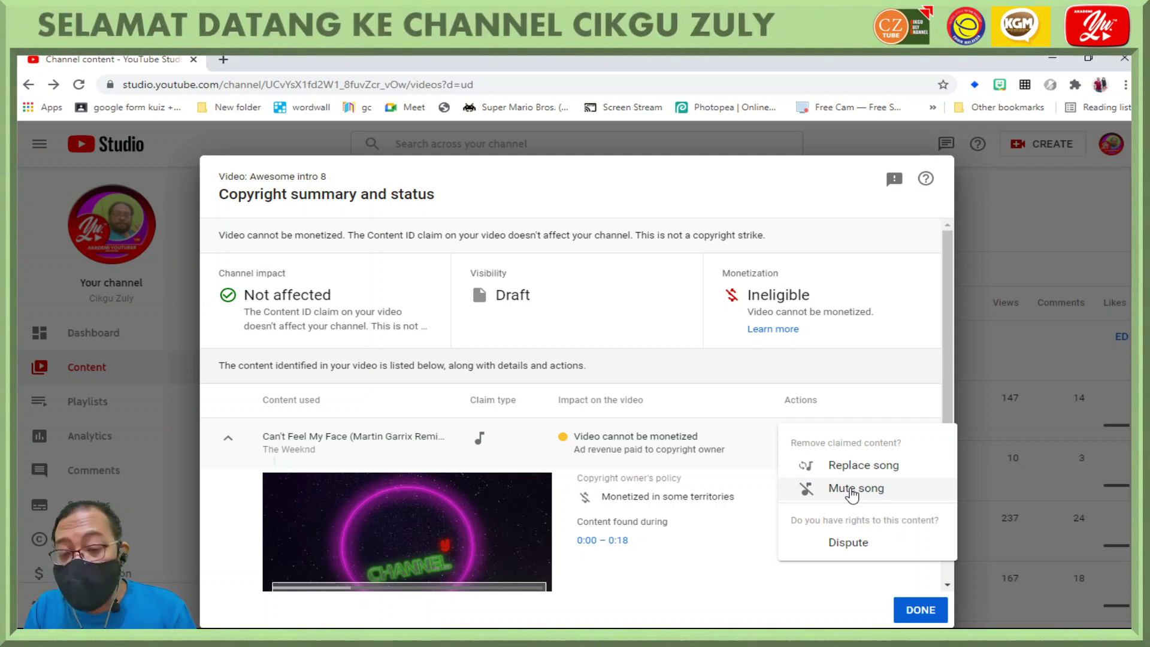
{"action": "left_click", "coordinate": [852, 489]}
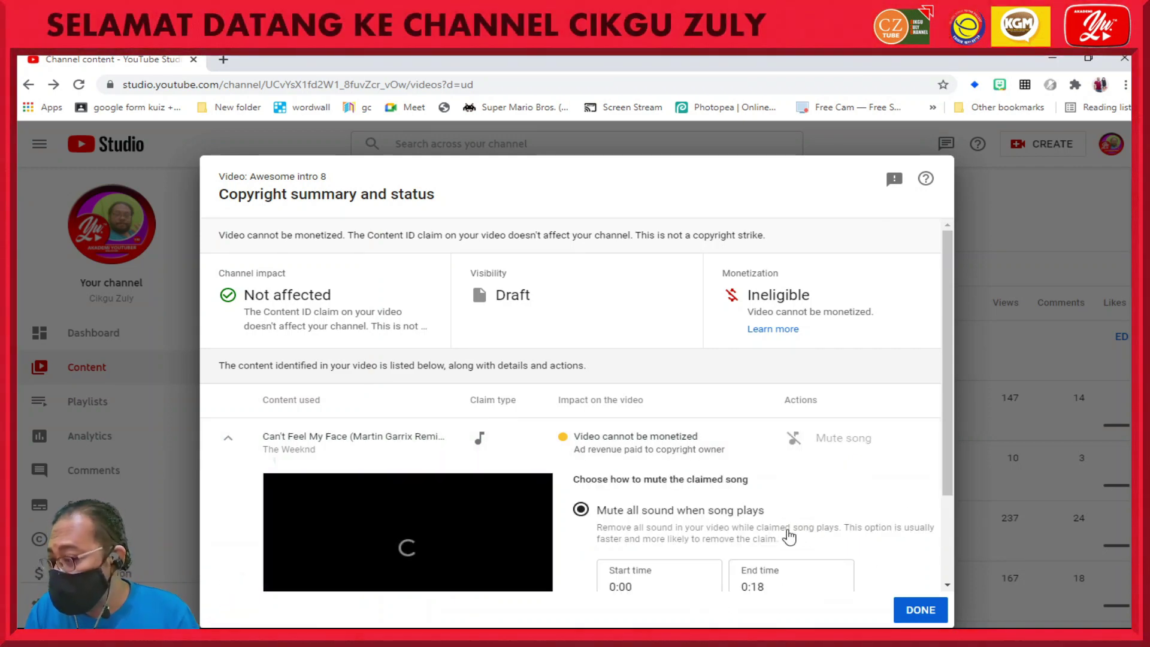
{"action": "scroll", "coordinate": [749, 539], "scroll_direction": "down", "scroll_amount": 2}
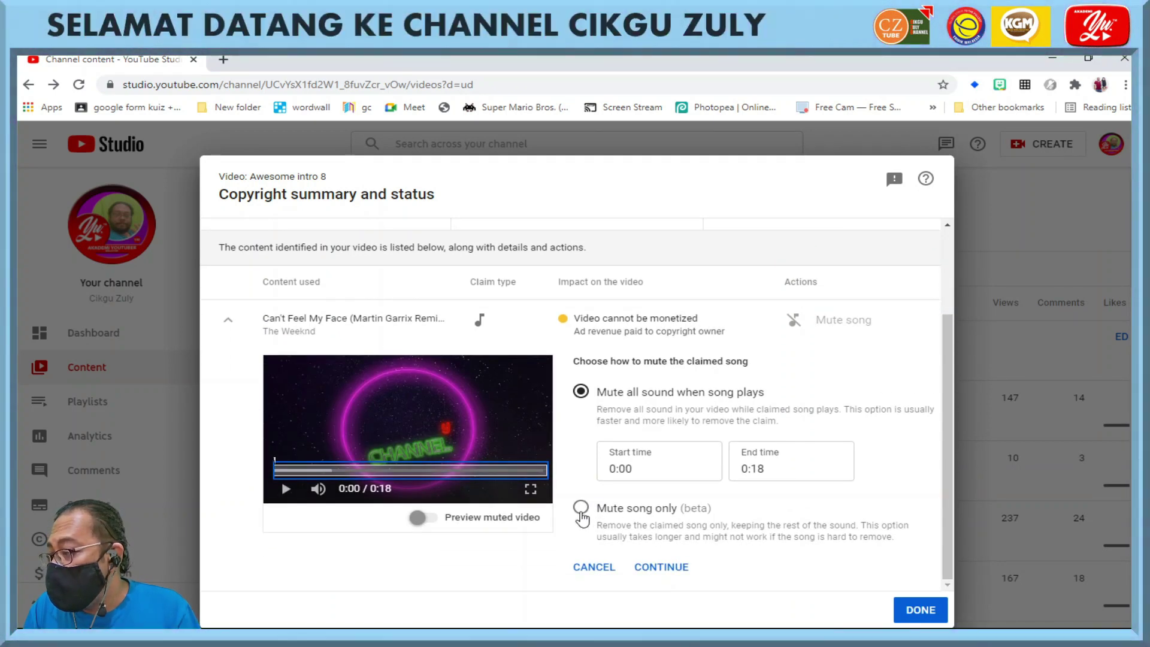
{"action": "scroll", "coordinate": [582, 516], "scroll_direction": "up", "scroll_amount": 1}
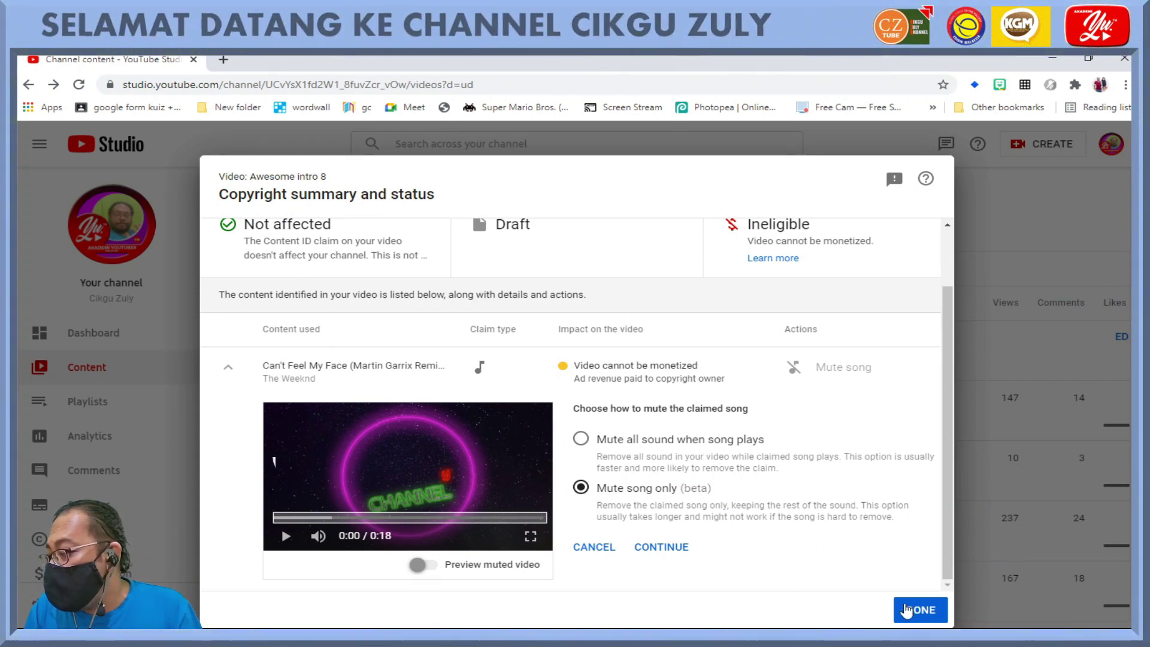
{"action": "left_click", "coordinate": [663, 549]}
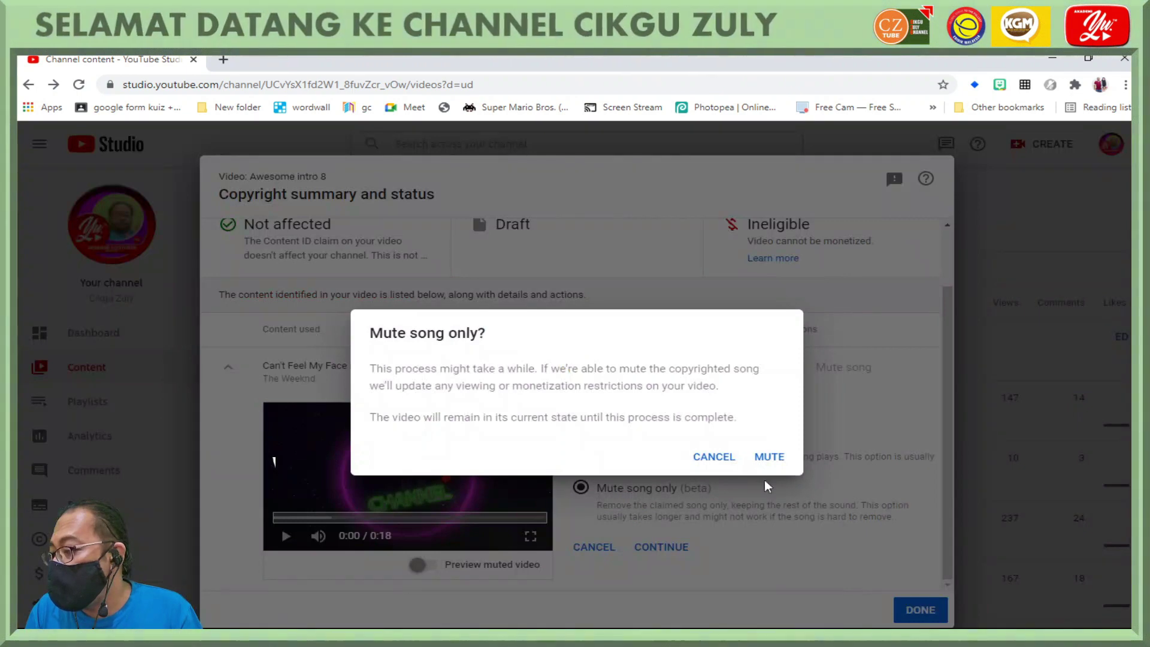
{"action": "left_click", "coordinate": [770, 458]}
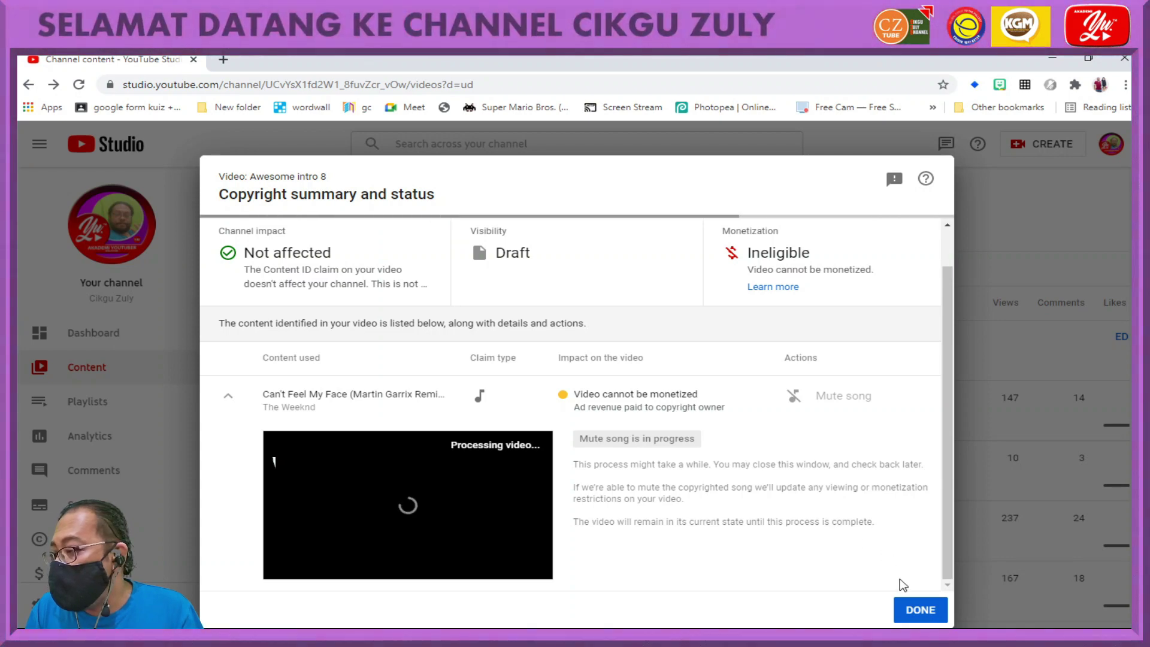
{"action": "left_click", "coordinate": [920, 611]}
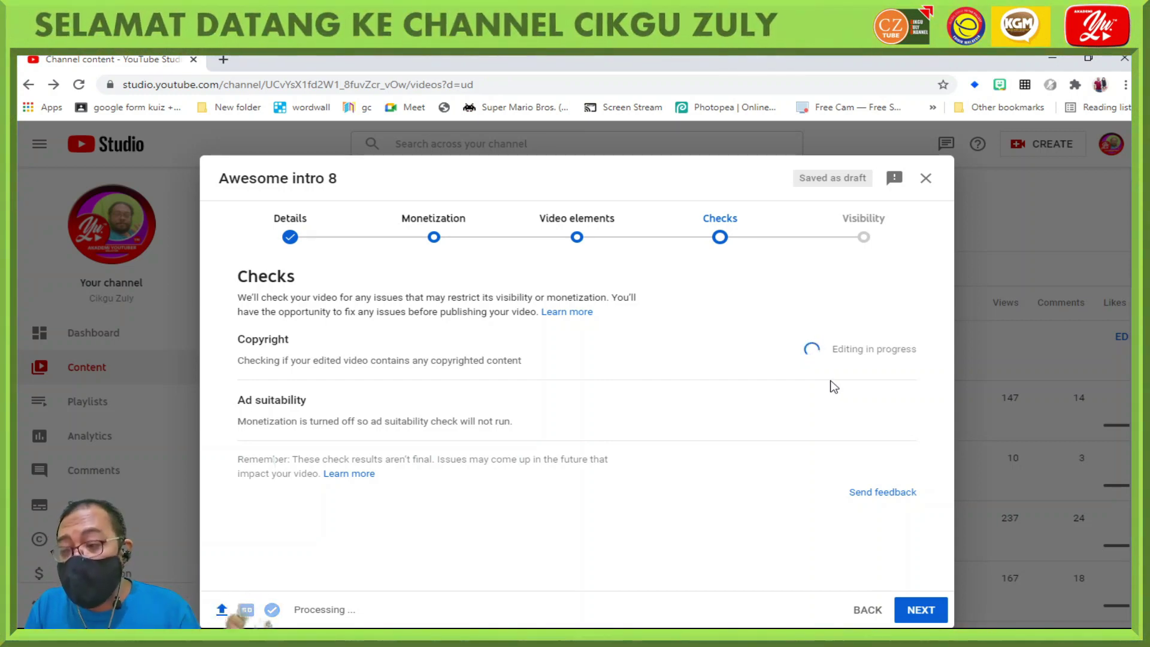
Step: Change Awesome intro 8's visibility from Unlisted to Public and publish it
{"action": "left_click", "coordinate": [920, 611]}
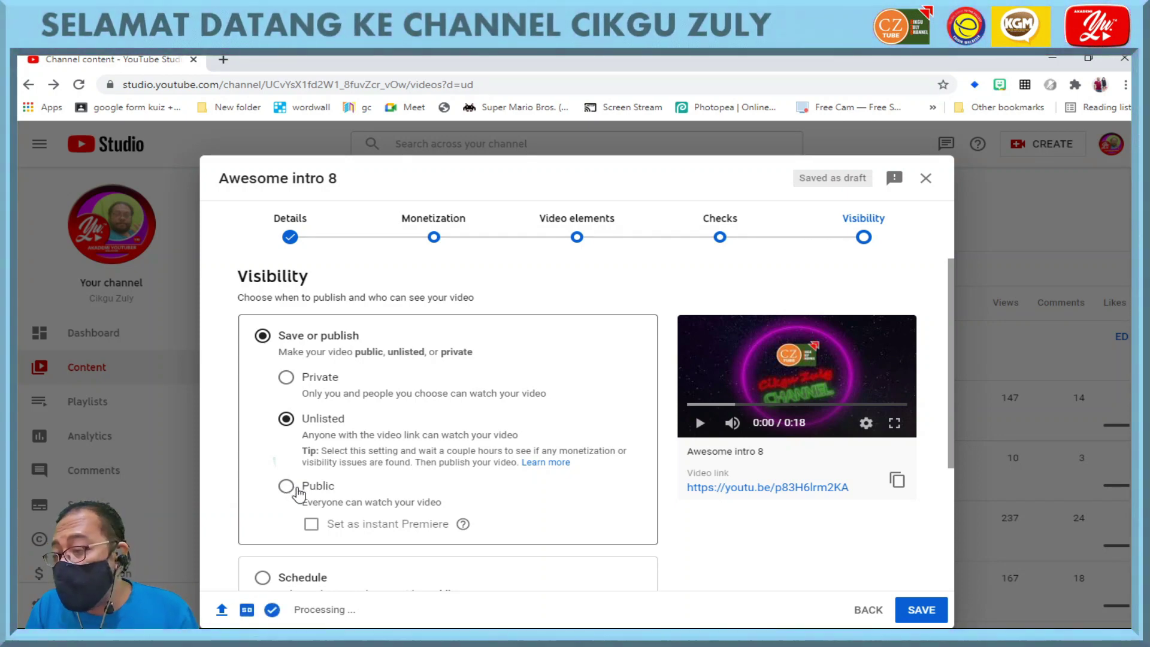
{"action": "left_click", "coordinate": [295, 489]}
{"action": "left_click", "coordinate": [911, 611]}
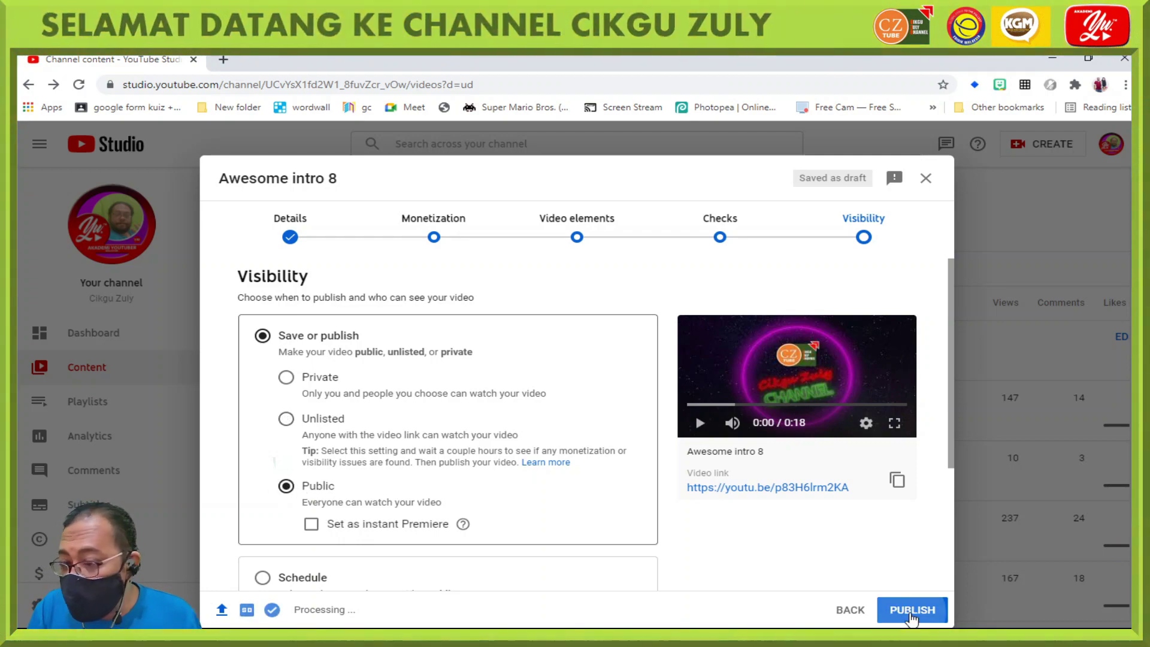